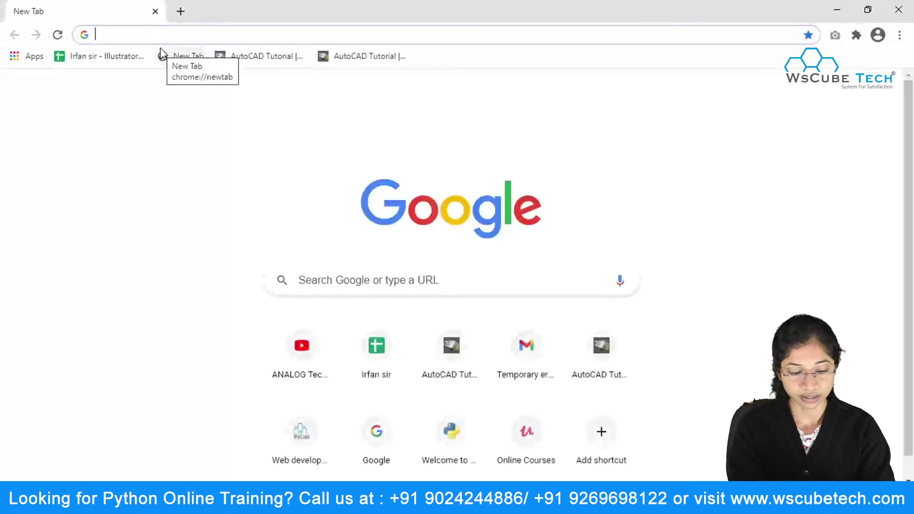
Search Google for 'jet brains' and switch to the corrected 'jetbrains' results.
text(jet brains)
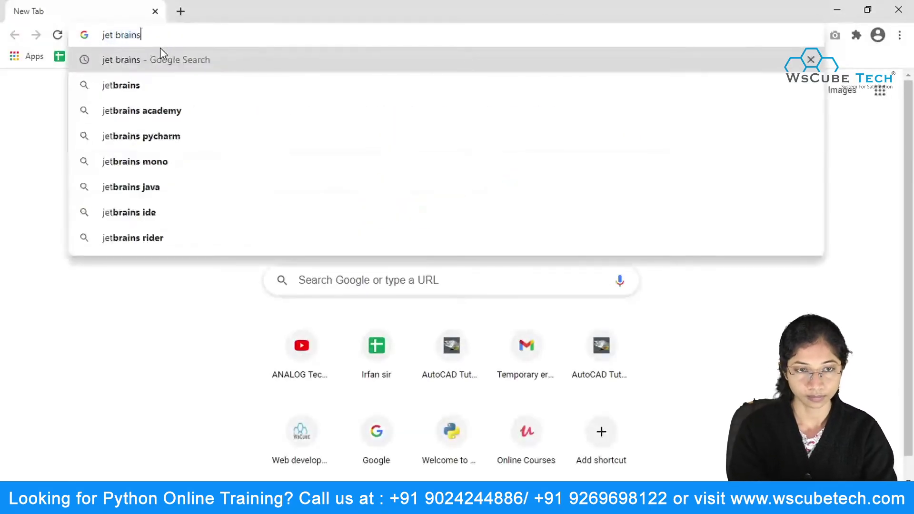
key(Return)
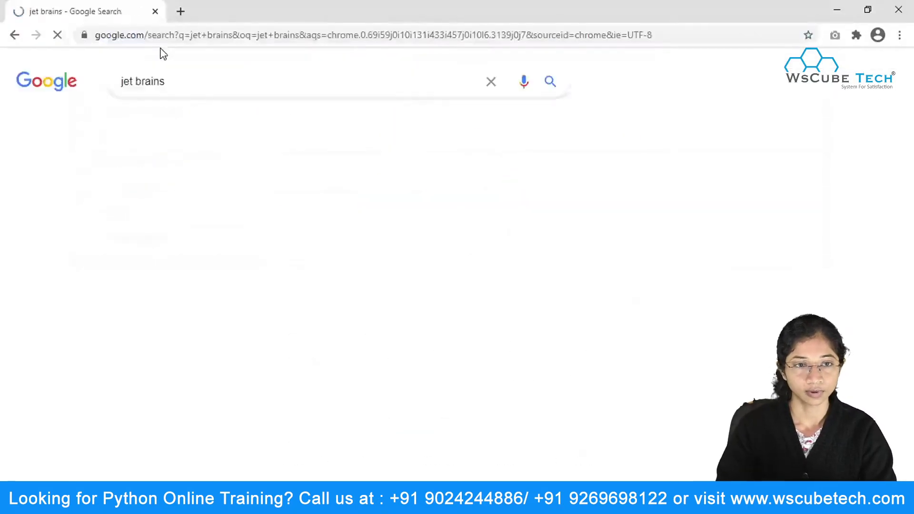
click(217, 184)
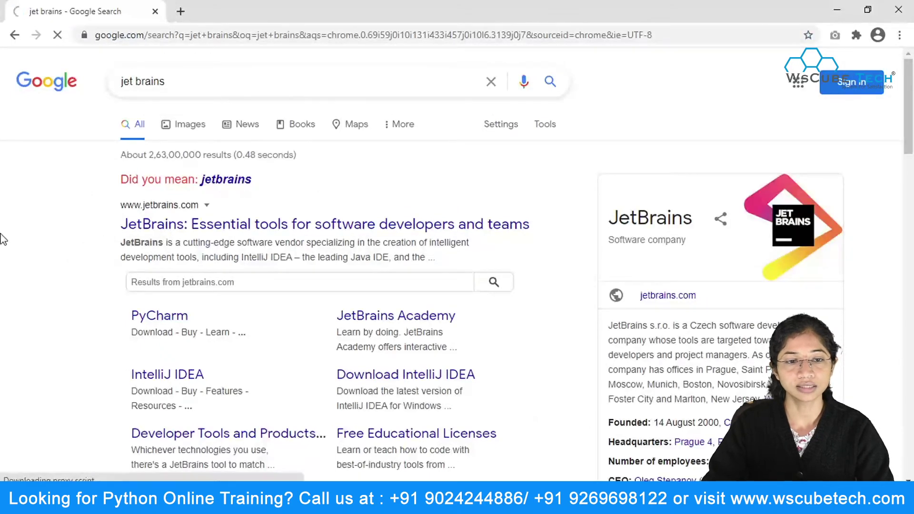
scroll(58, 297, down, 1)
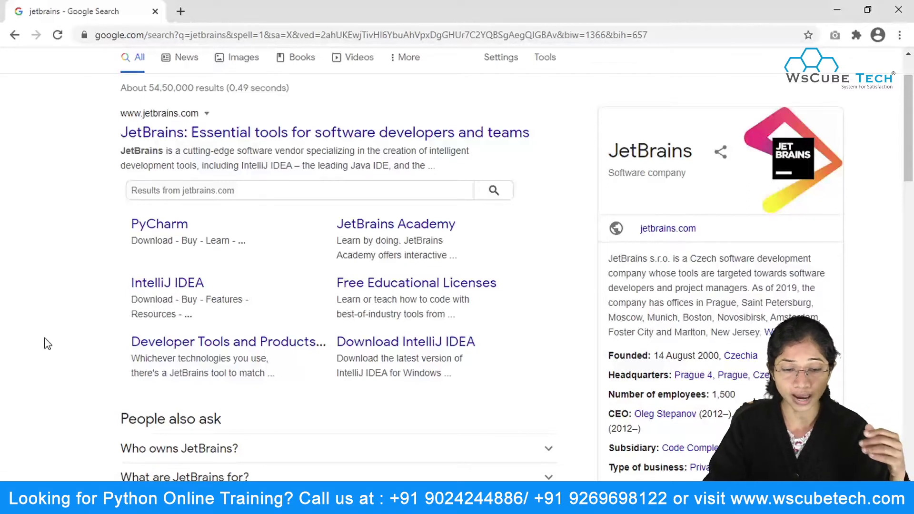
scroll(49, 339, up, 1)
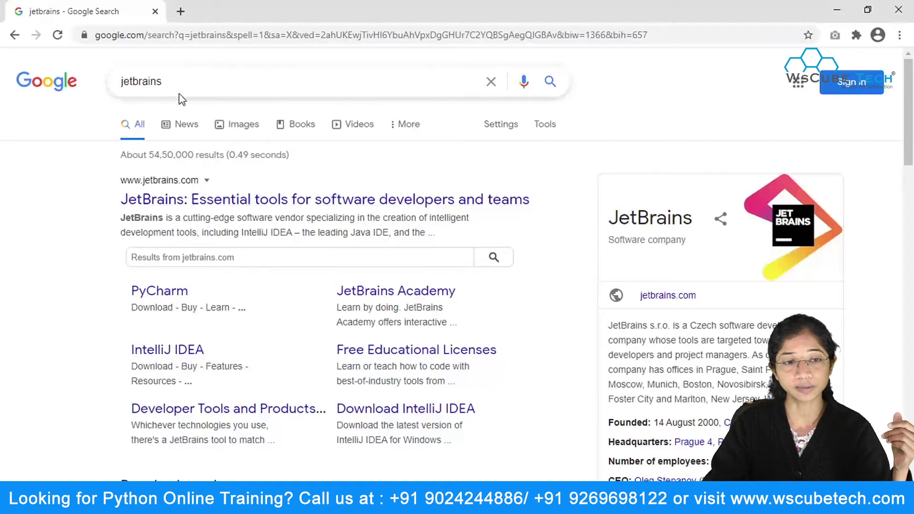
Open the PyCharm page from the jetbrains.com search sitelinks.
click(142, 294)
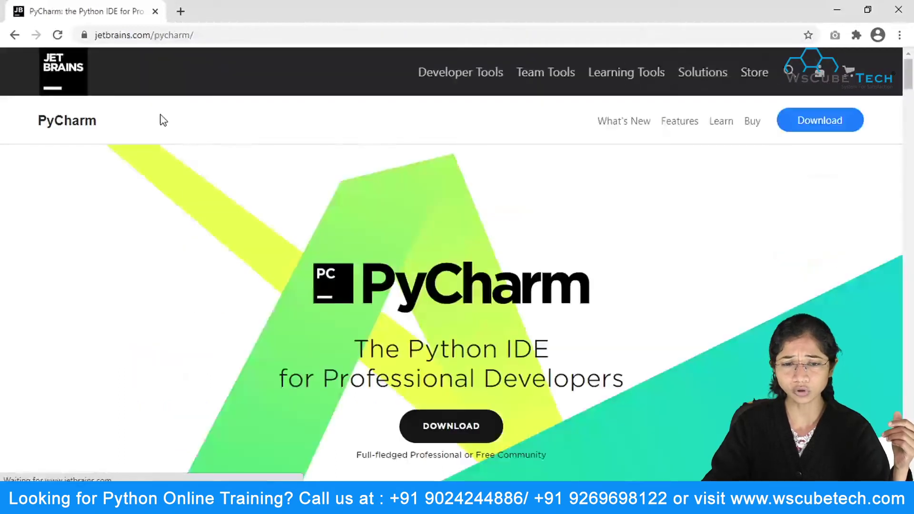
scroll(378, 381, down, 1)
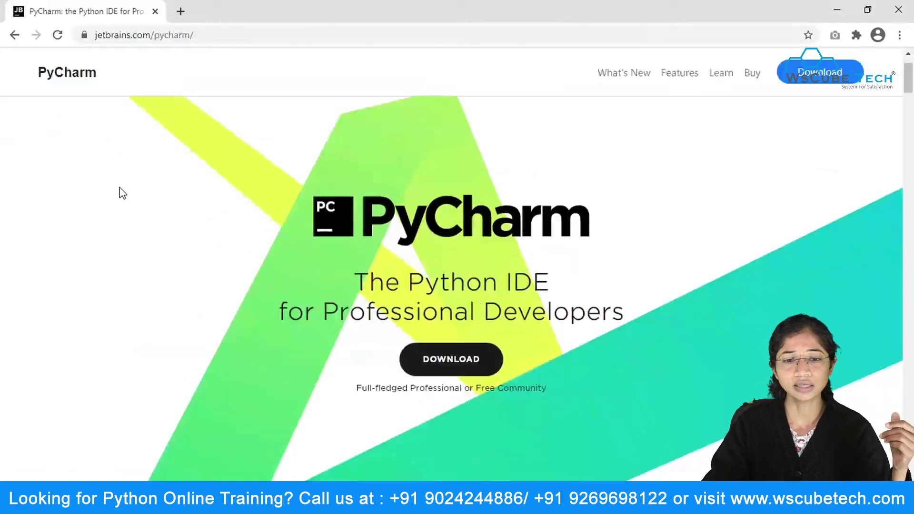
scroll(140, 240, down, 3)
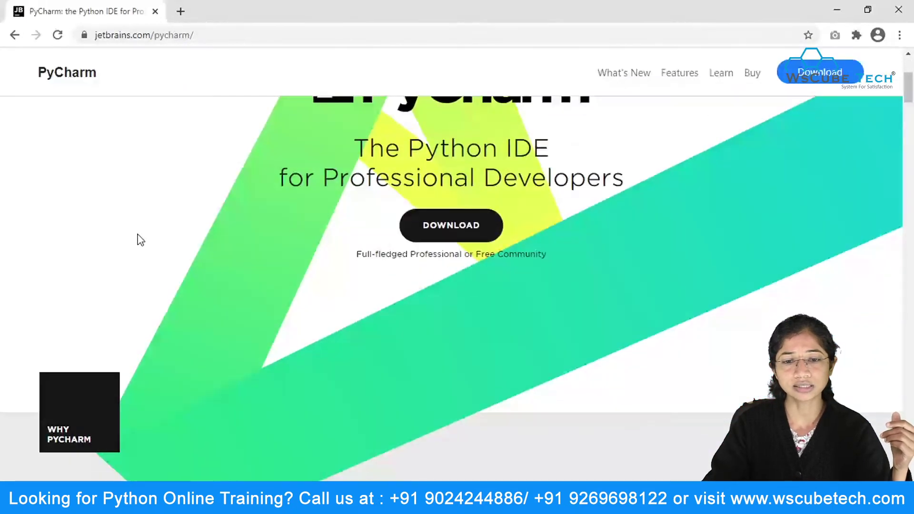
Go to the PyCharm download page, view the Mac and Linux tabs, then return to Windows.
click(455, 240)
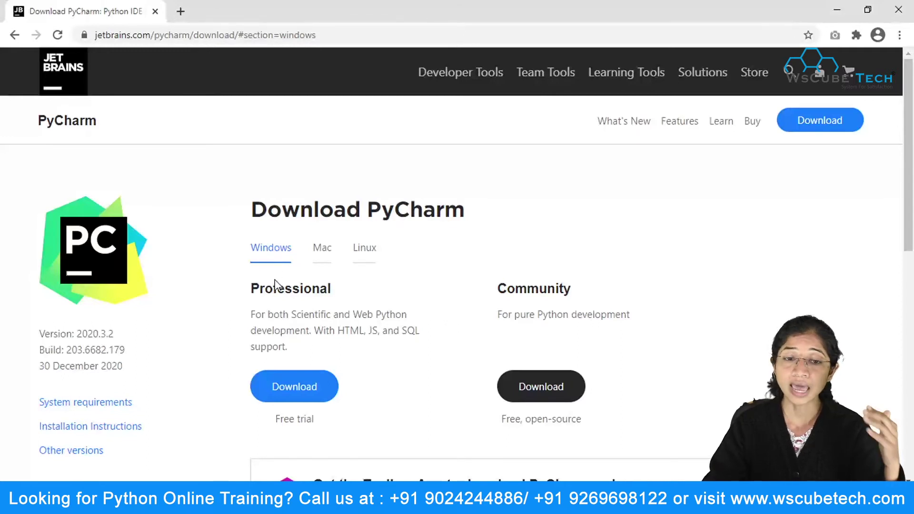
click(332, 249)
click(363, 251)
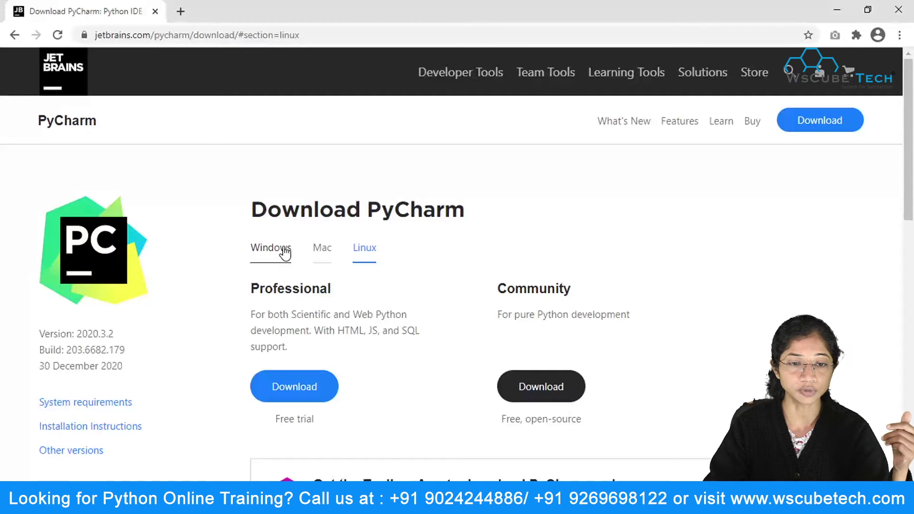
click(284, 253)
scroll(215, 318, down, 1)
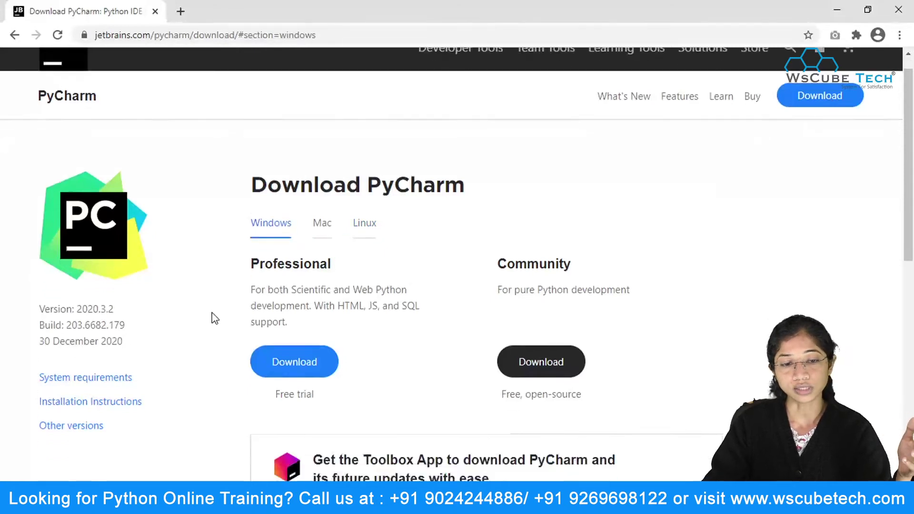
scroll(216, 318, down, 2)
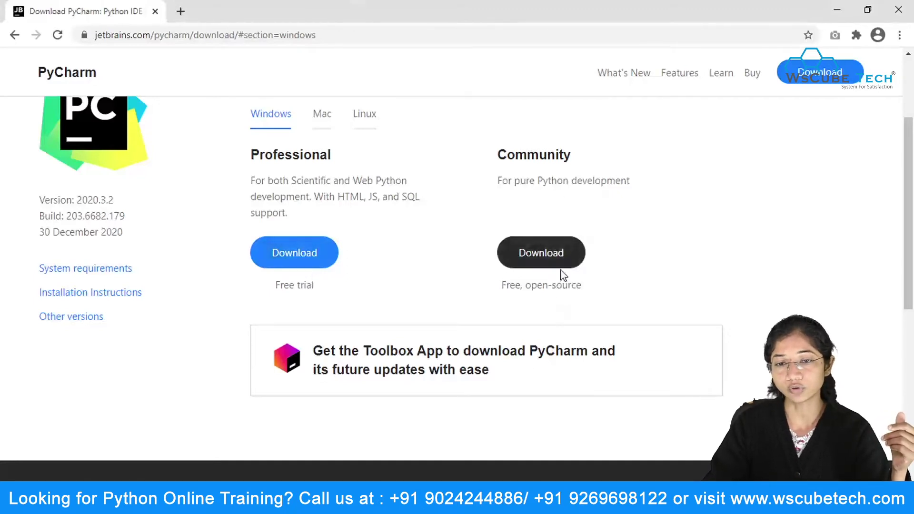
Download the 349 MB PyCharm Community installer for Windows and run it.
click(513, 258)
scroll(295, 364, down, 5)
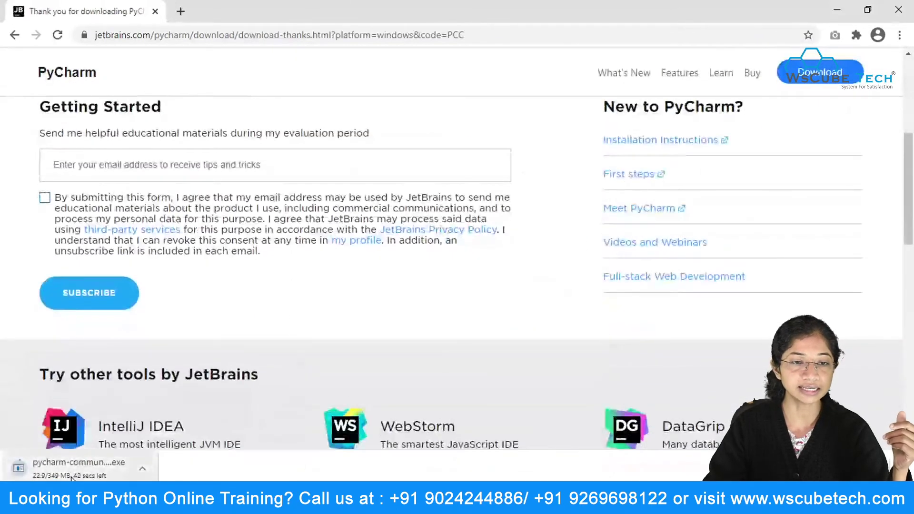
scroll(512, 265, up, 5)
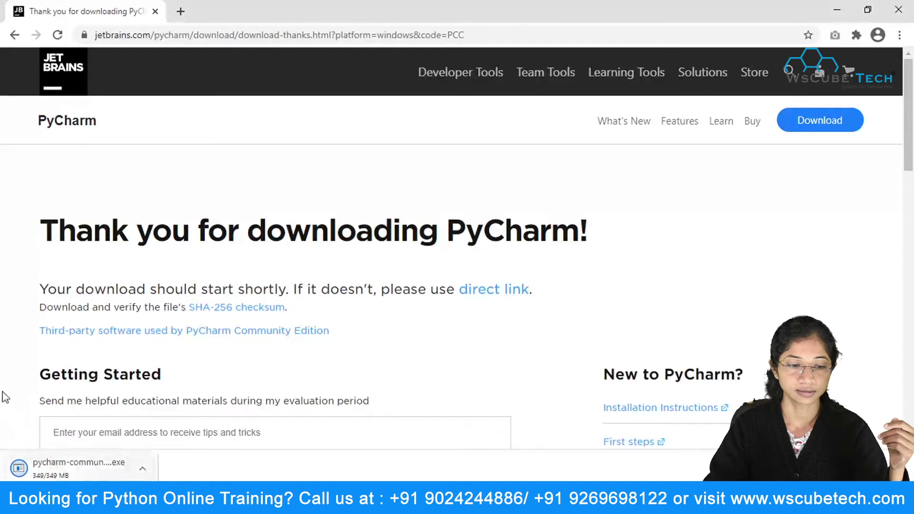
click(54, 476)
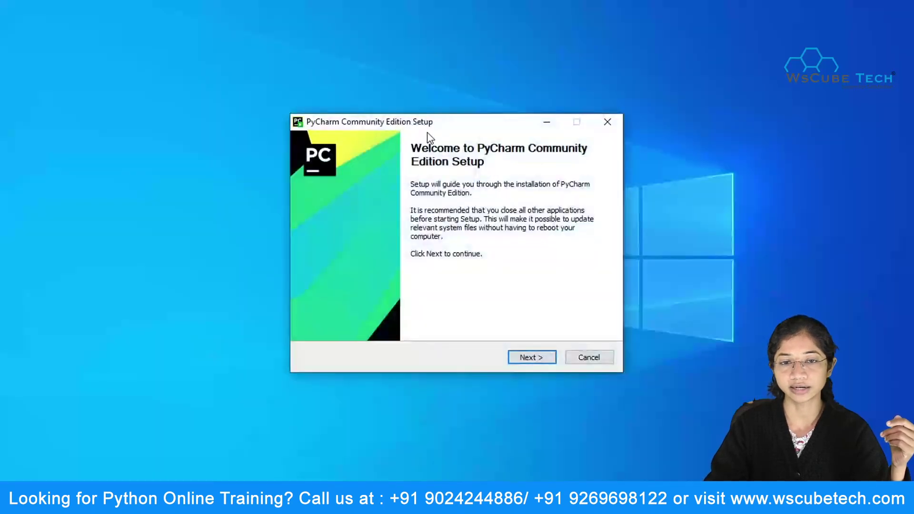
Install to the default folder with the 64-bit desktop shortcut and .py association.
click(533, 358)
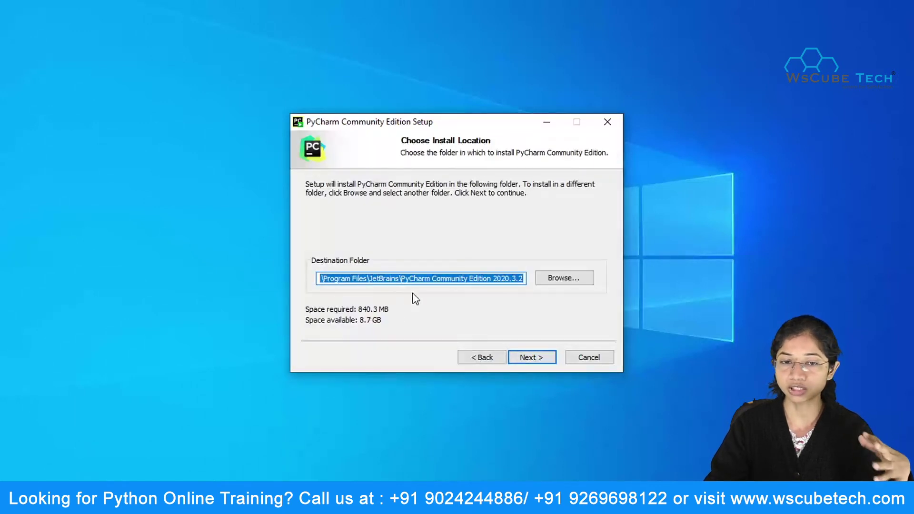
click(525, 358)
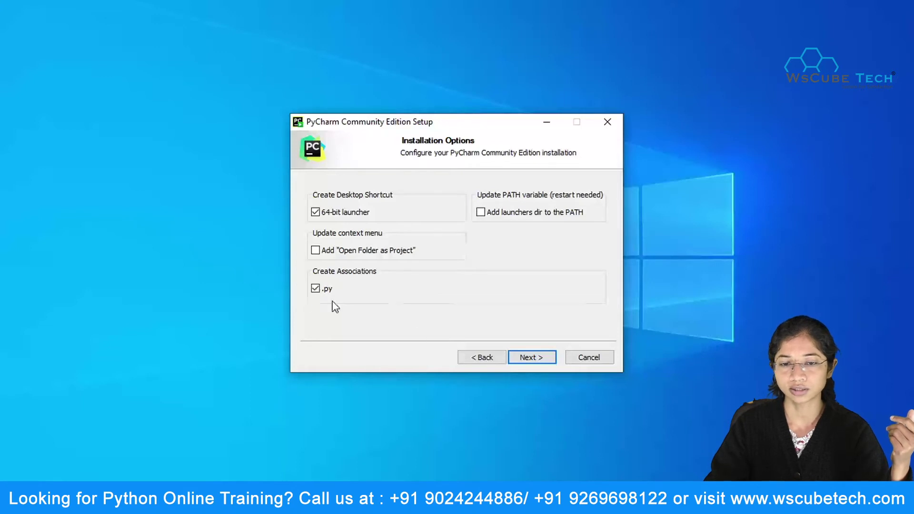
click(537, 363)
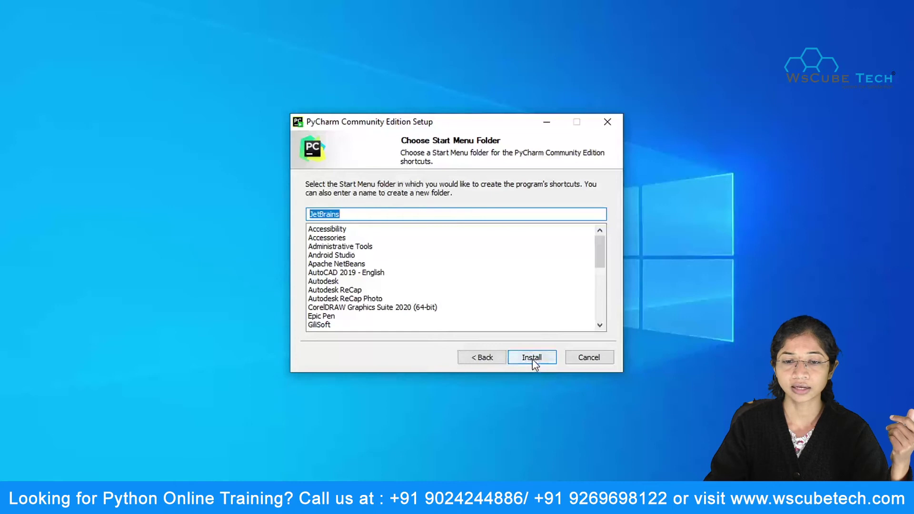
click(532, 359)
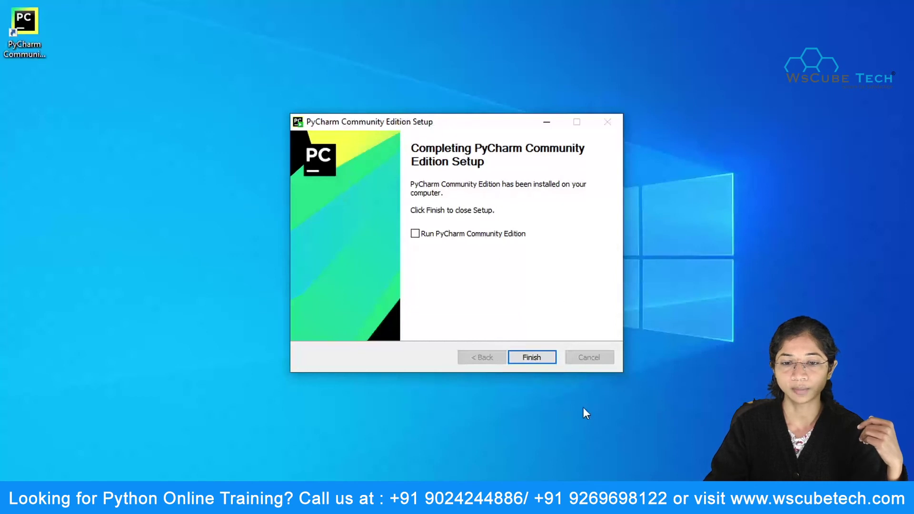
Finish setup, launch PyCharm without importing settings, maximize it, and start a New Project.
click(531, 358)
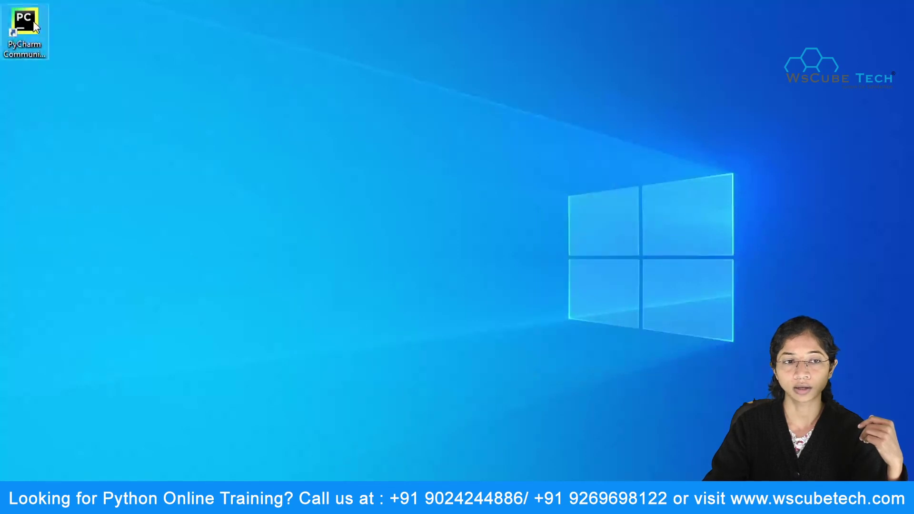
click(30, 38)
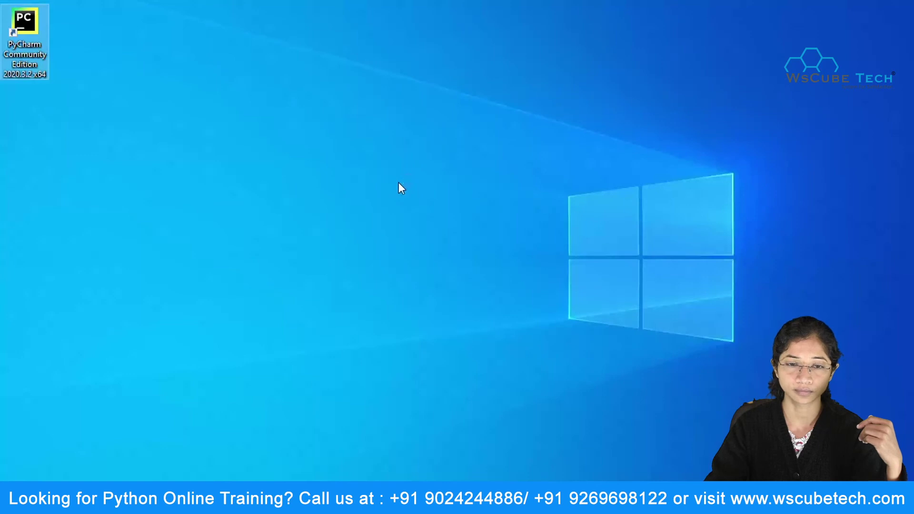
click(564, 284)
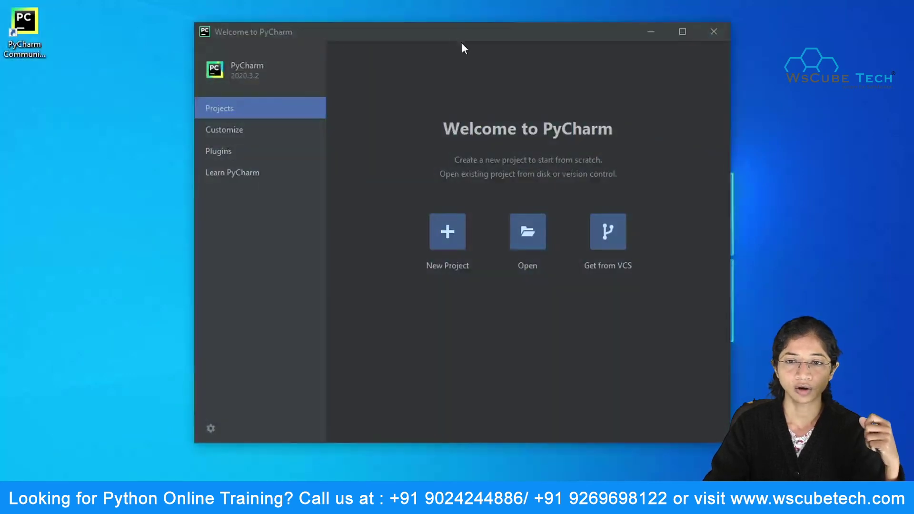
click(686, 32)
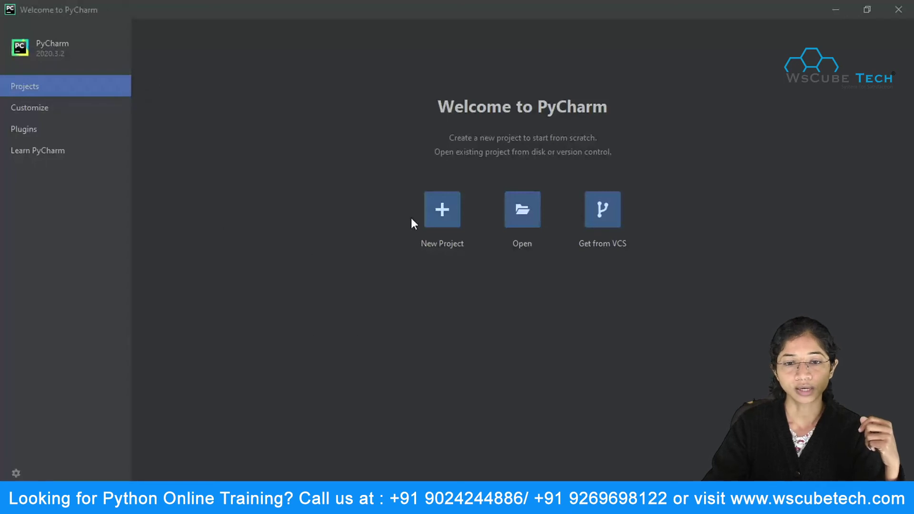
click(441, 216)
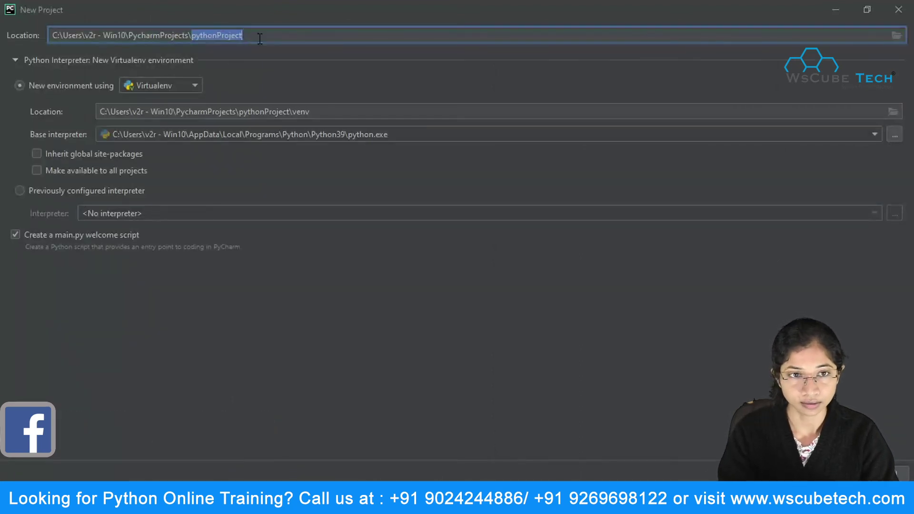
Rename the project location folder from pythonProject to FistProject and create it.
key(BackSpace)
text(F)
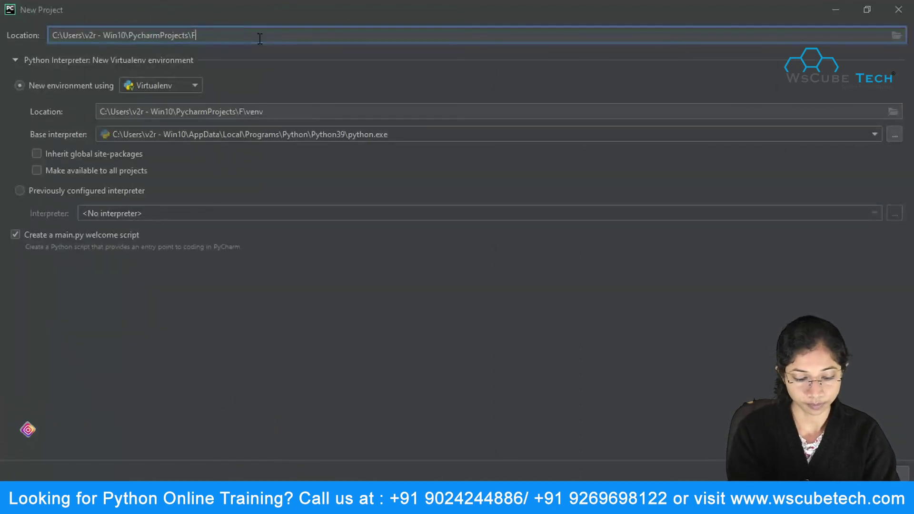
text(ist)
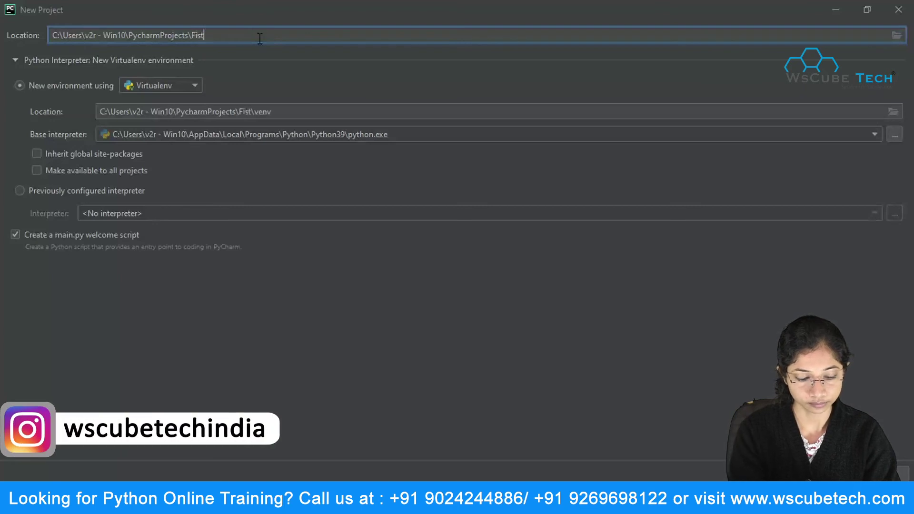
text(Project)
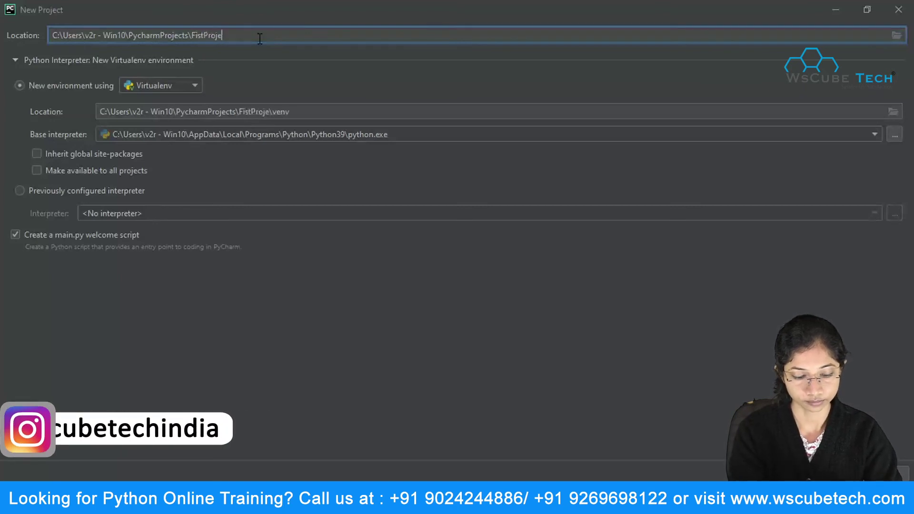
click(567, 310)
key(Return)
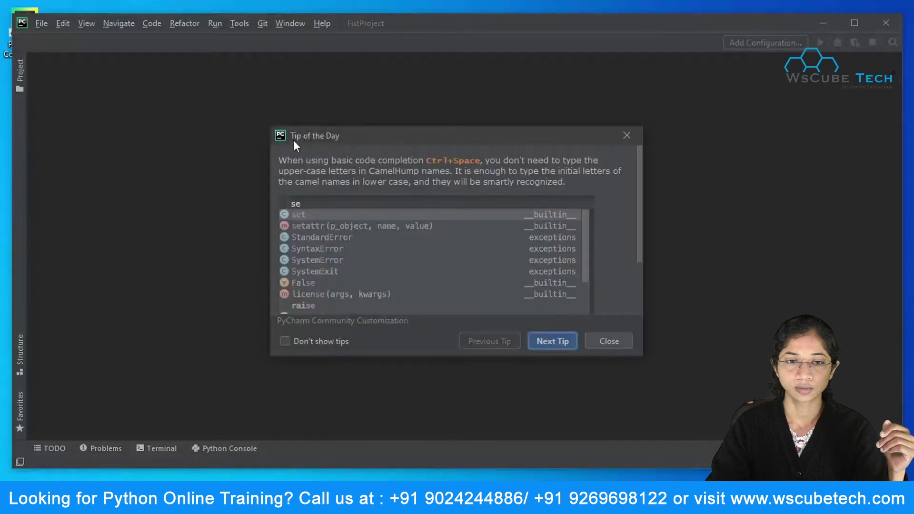
Close the Tip of the Day and maximize the PyCharm window.
click(608, 340)
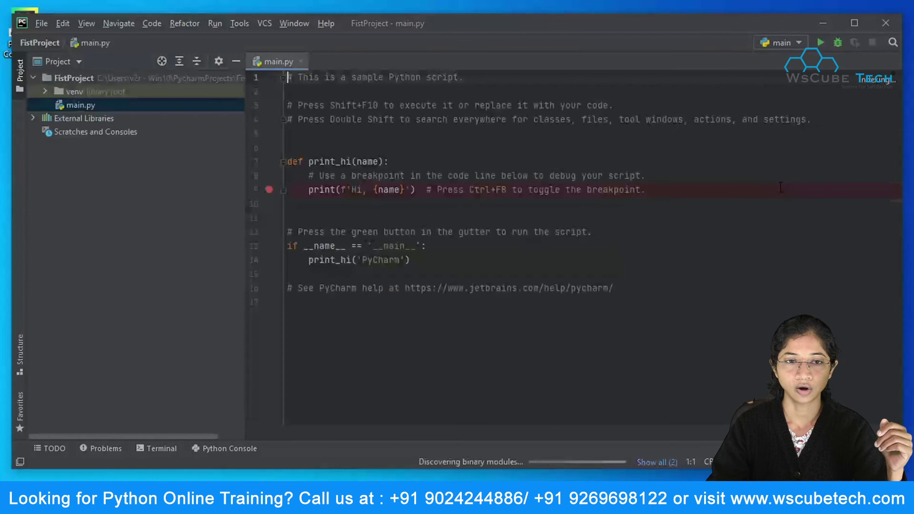
click(850, 26)
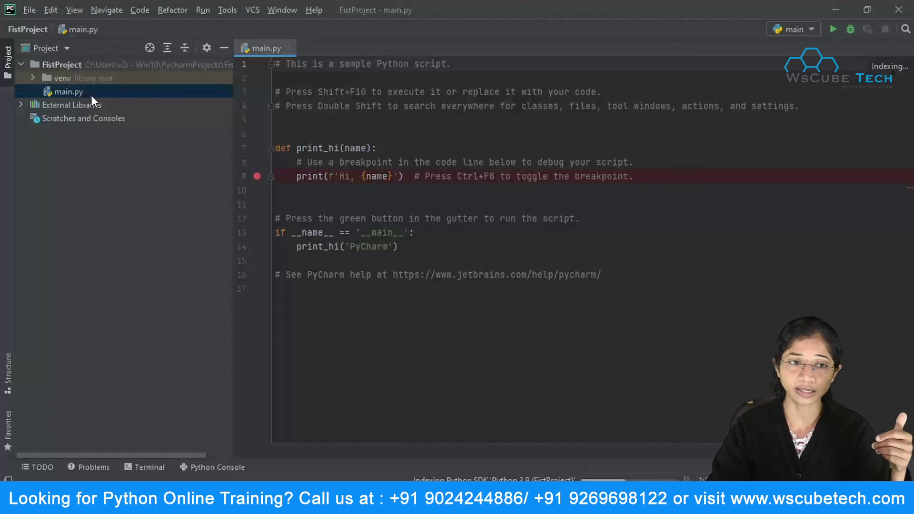
right_click(51, 65)
mouse_move(70, 72)
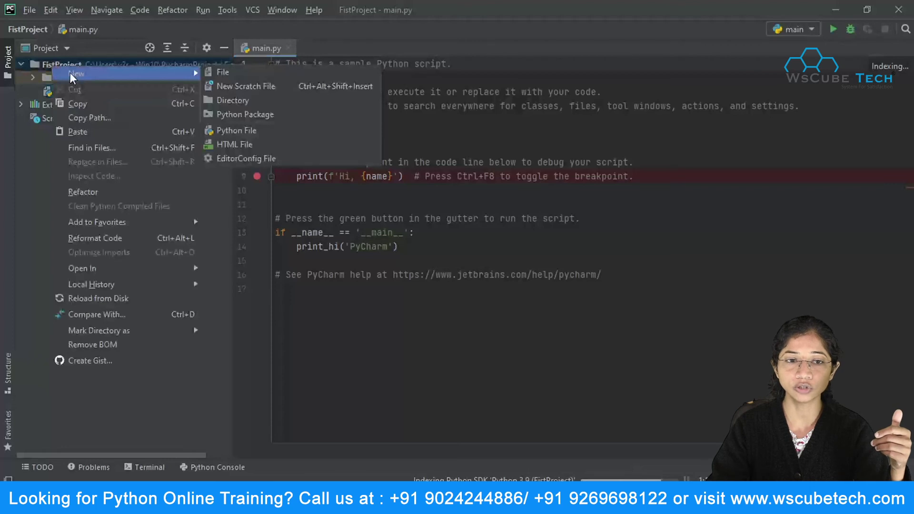
click(231, 130)
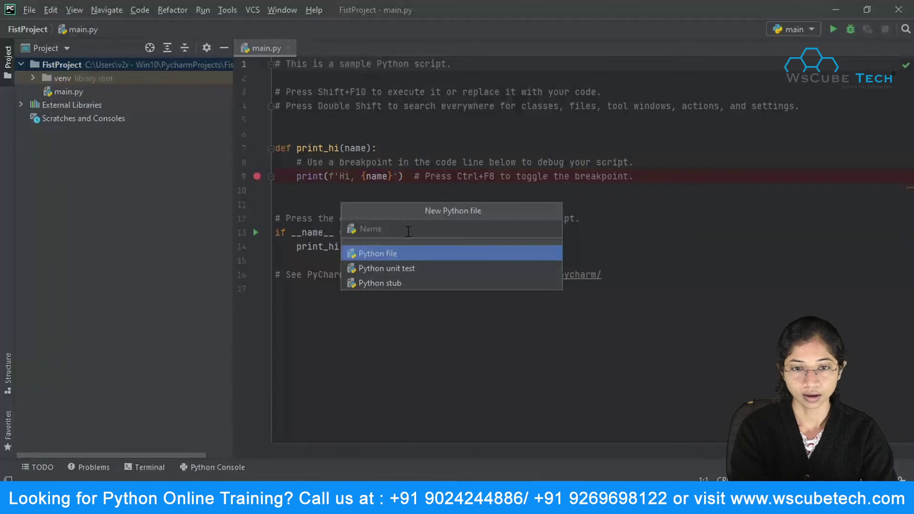
text(Hello)
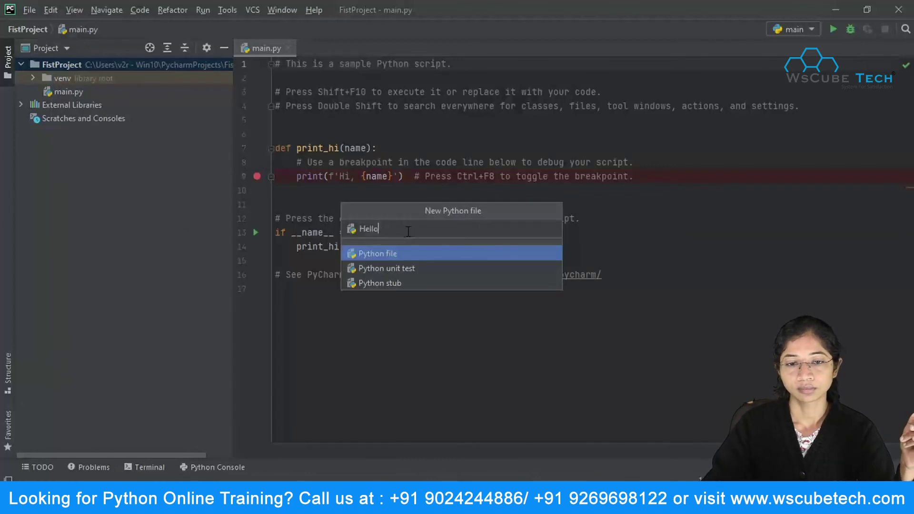
key(Return)
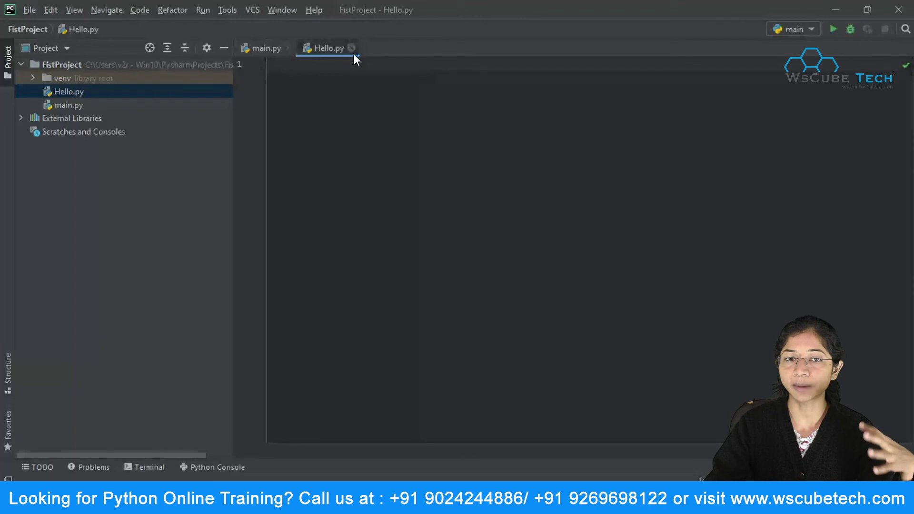
click(335, 89)
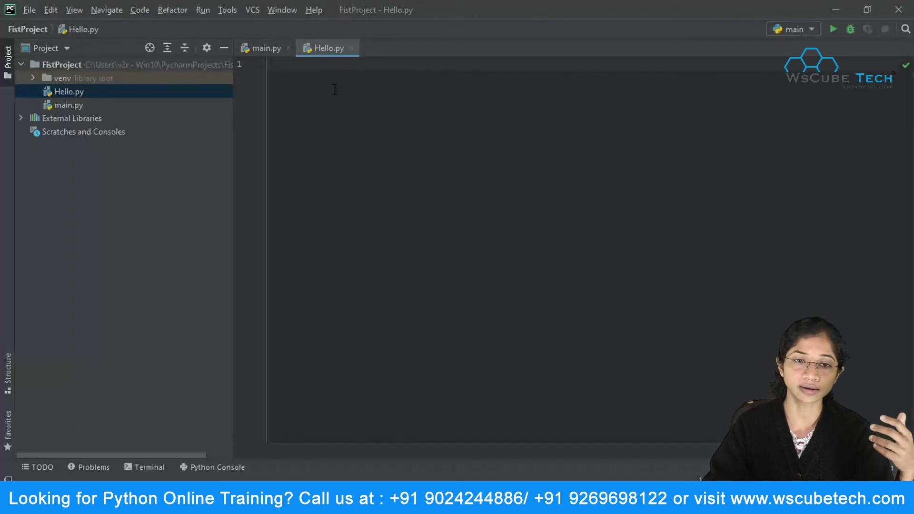
click(351, 48)
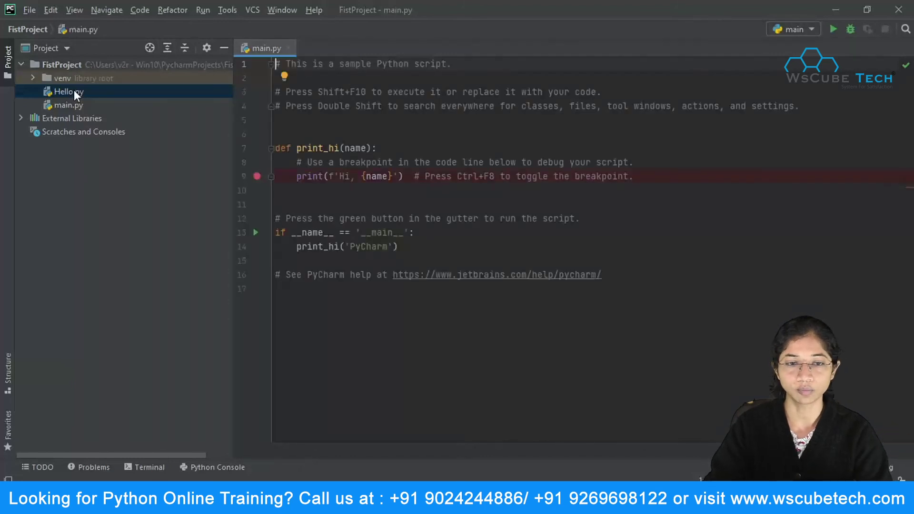
key(Delete)
key(Return)
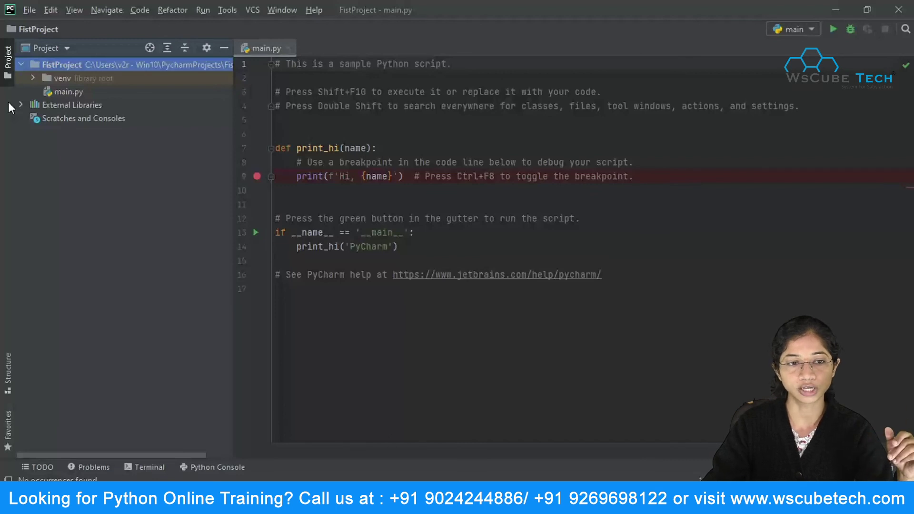
Open main.py, delete all its sample code, and write print('welcome to WsCube Tech').
click(77, 91)
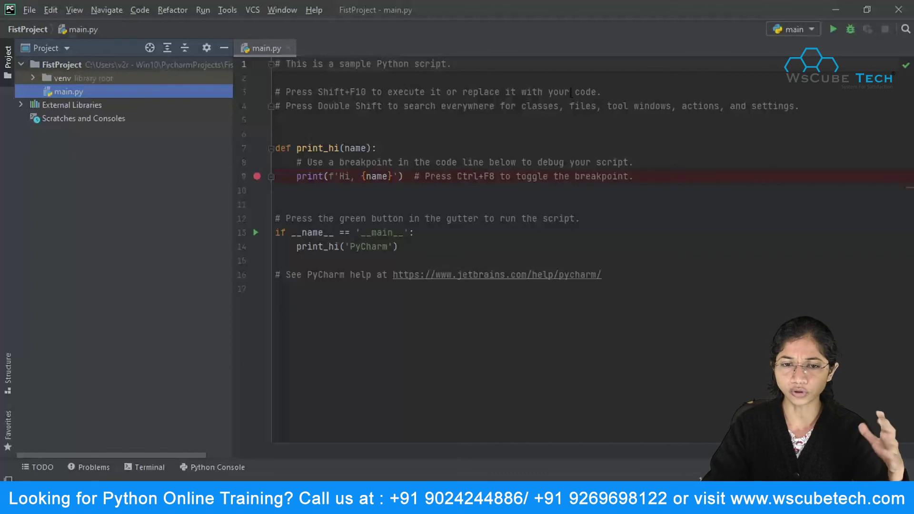
click(342, 136)
key(ctrl+a)
key(BackSpace)
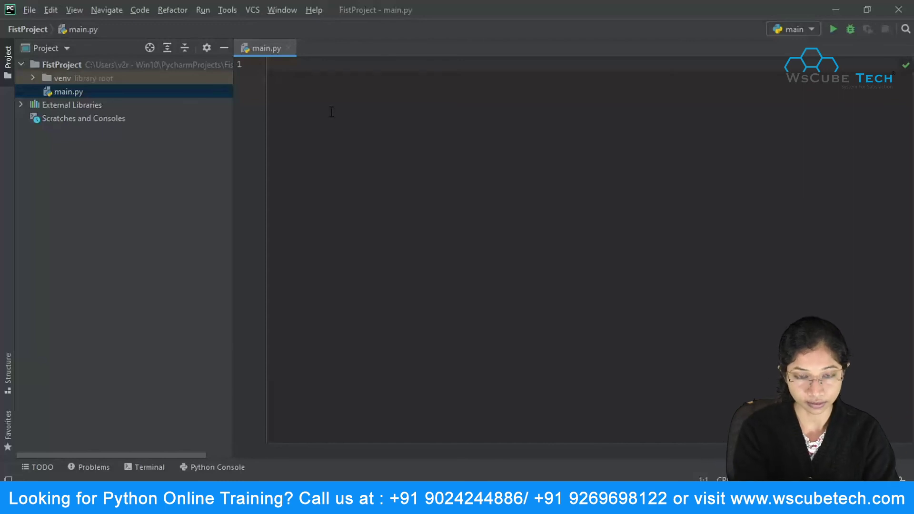
text(print)
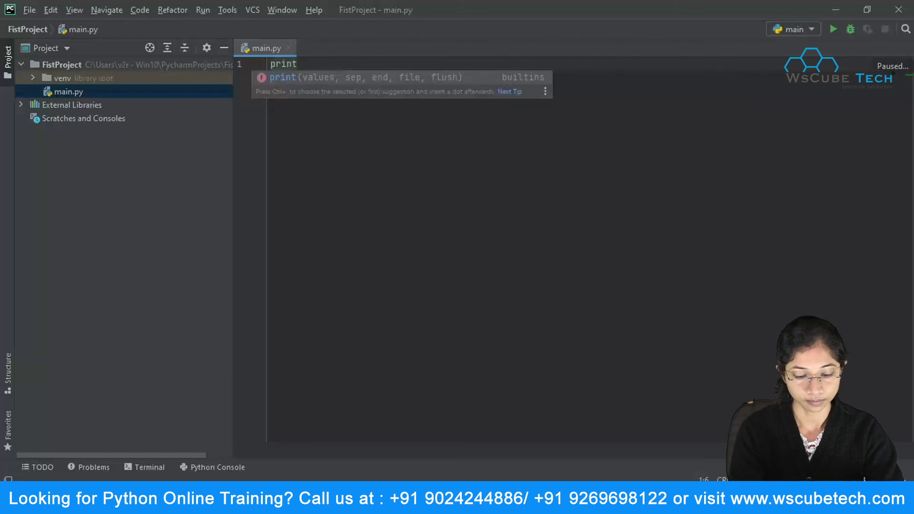
text(('welcome to W)
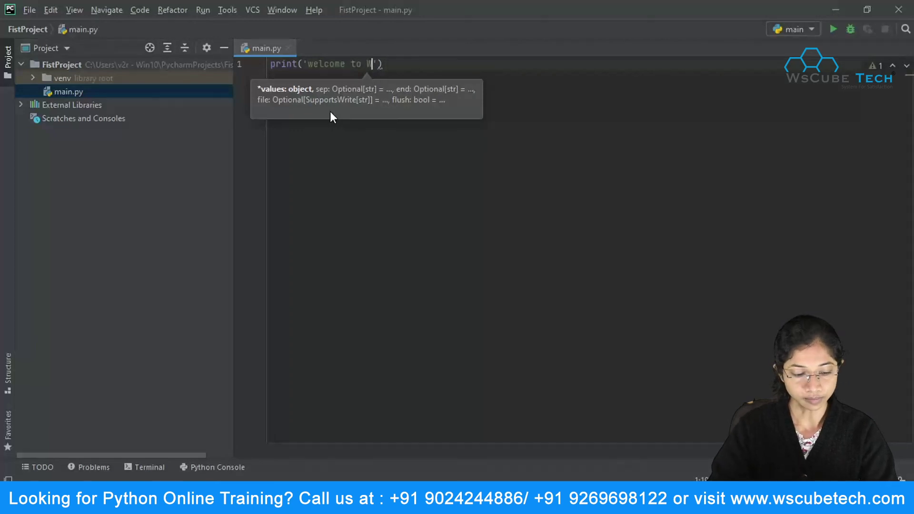
text(sCube Tech'))
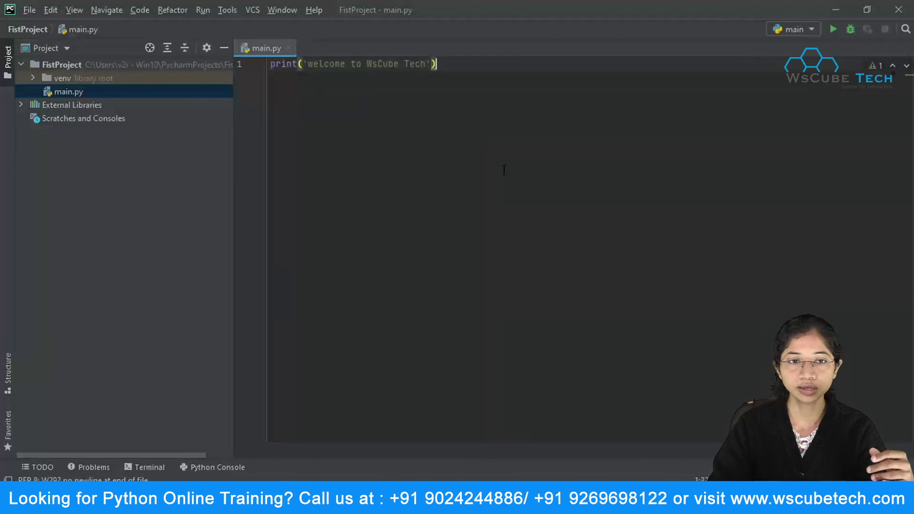
Run 'main' from the Run menu, printing 'welcome to WsCube Tech' with exit code 0.
click(203, 10)
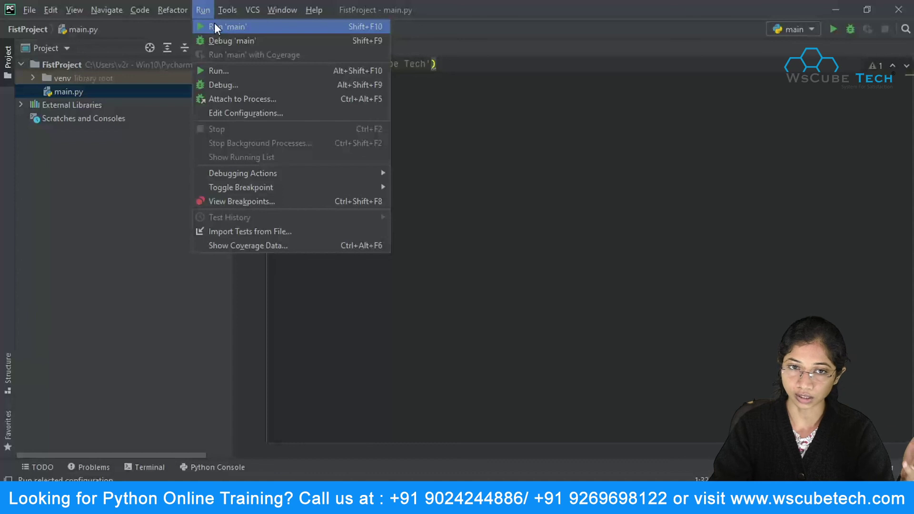
click(215, 26)
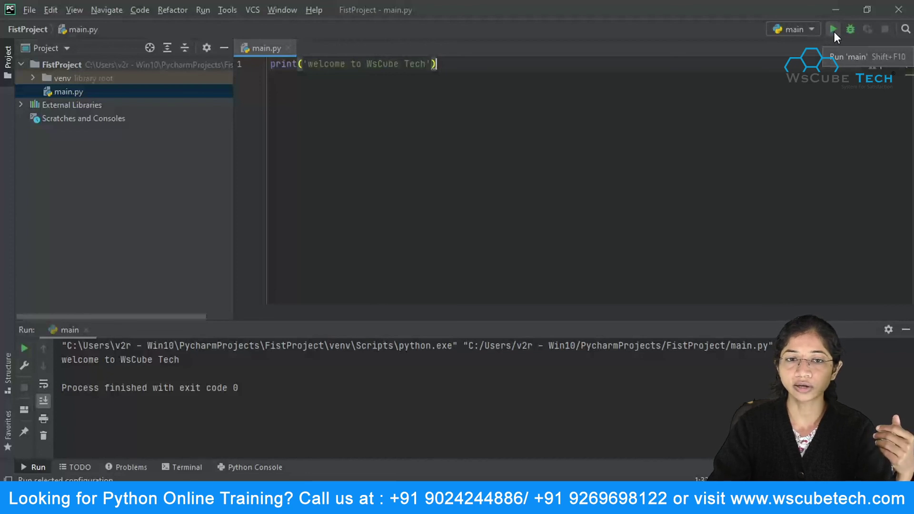
right_click(356, 71)
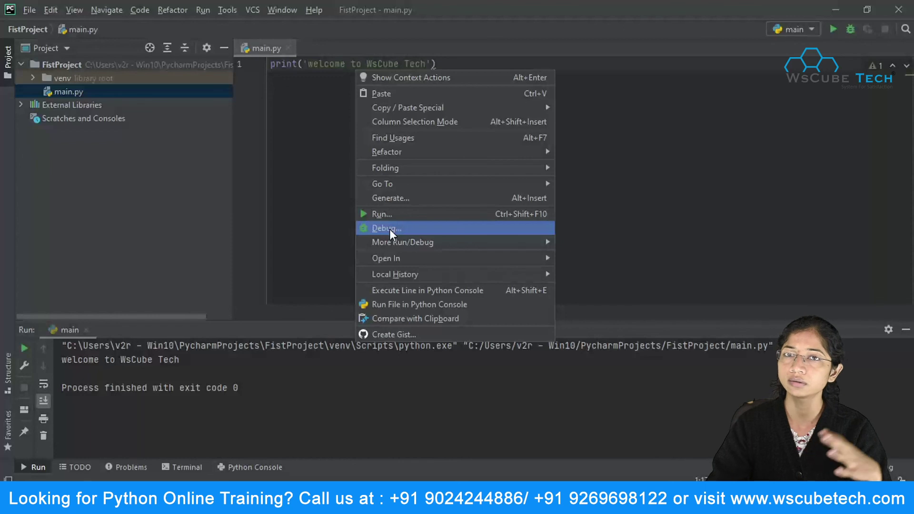
key(Escape)
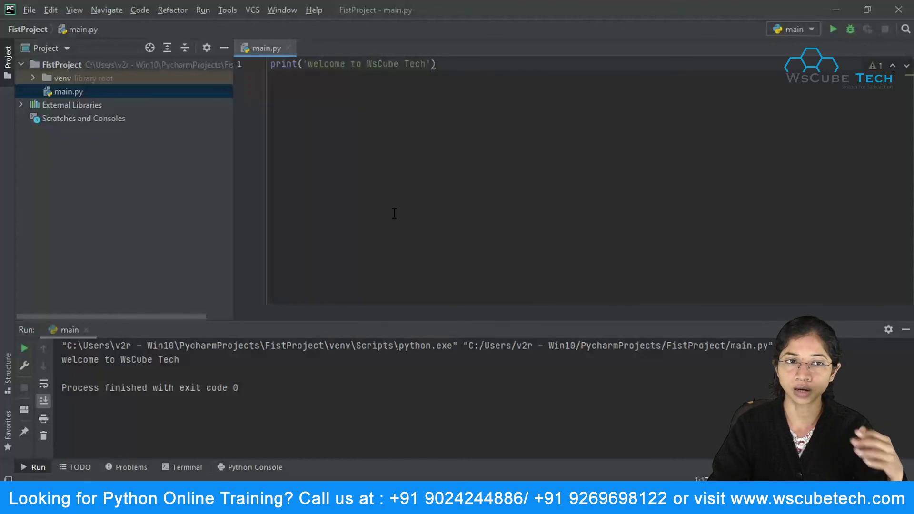